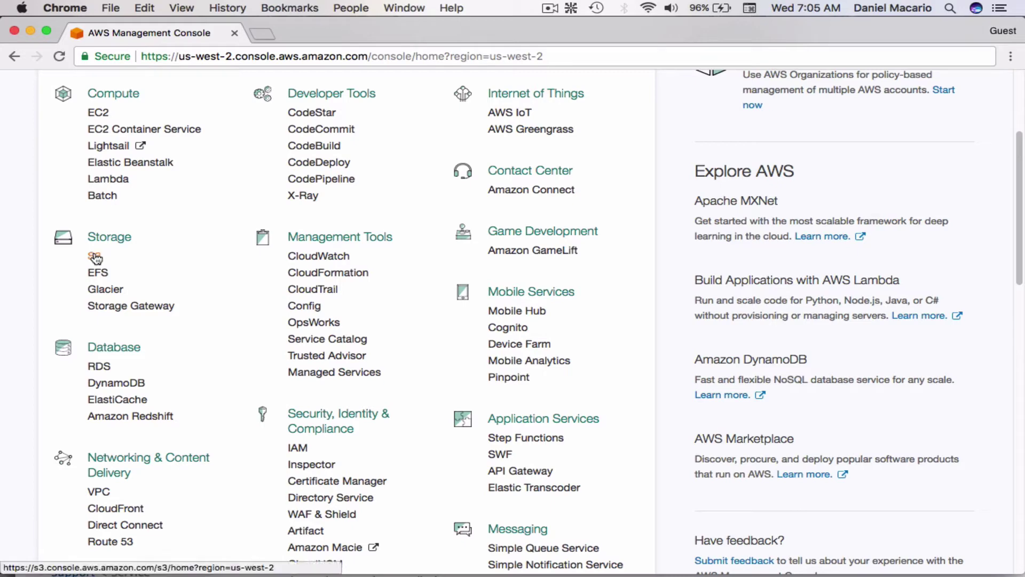
# Step: Open the S3 storage service and start creating a new bucket
pyautogui.click(95, 258)
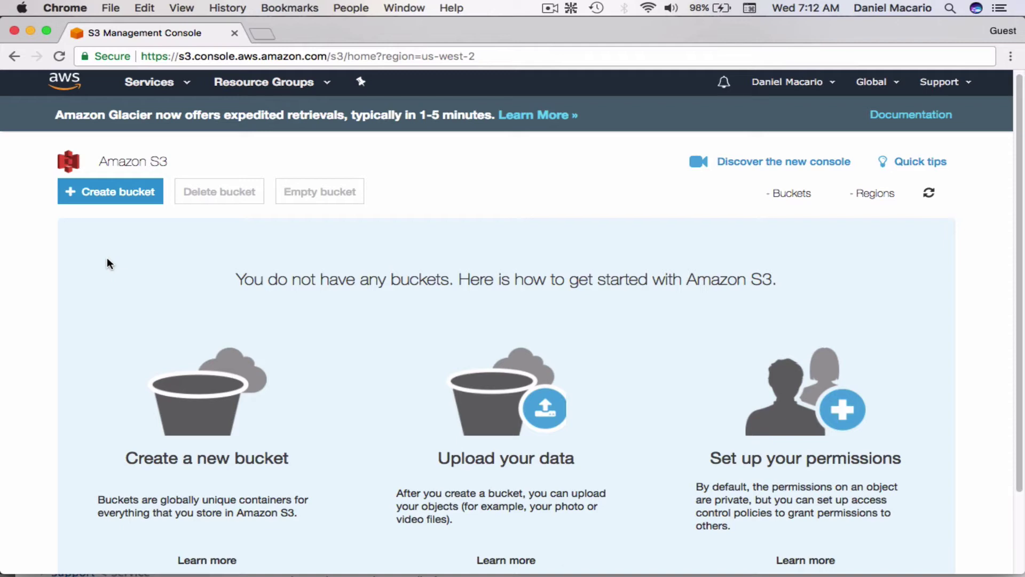
pyautogui.moveTo(231, 458); pyautogui.dragTo(295, 458)
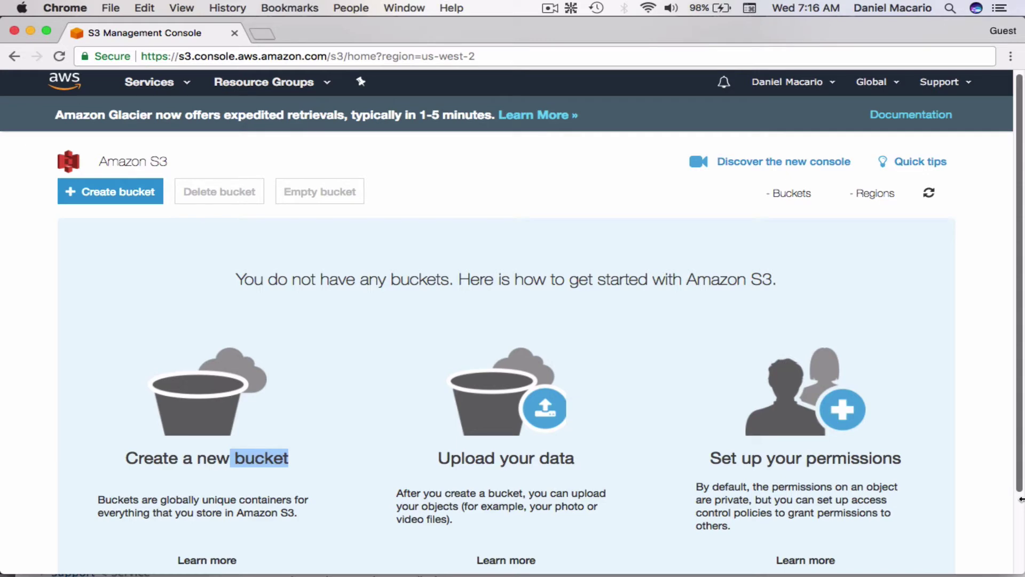
pyautogui.click(110, 200)
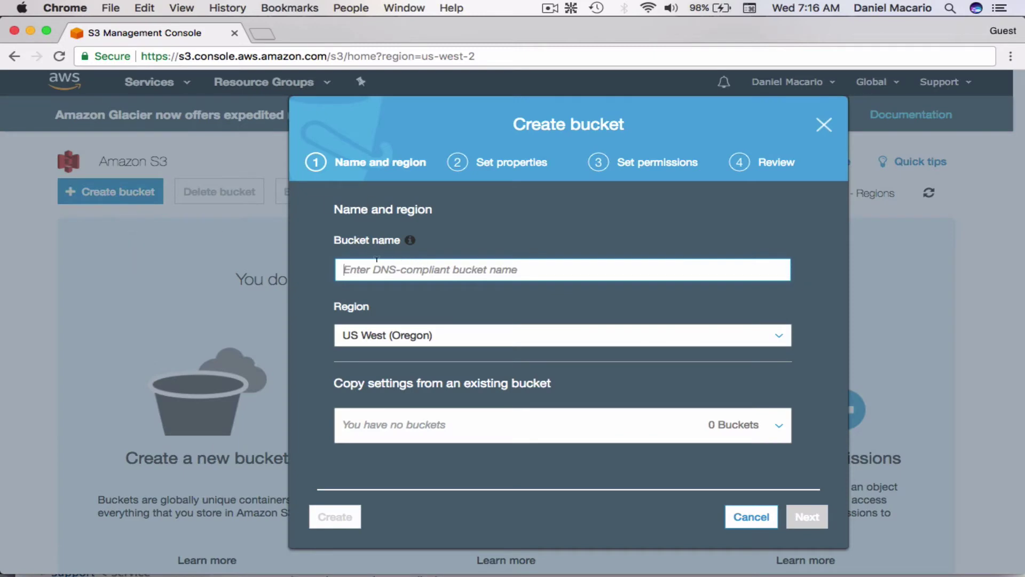
# Step: Try to name the new bucket "data" and continue to the bucket properties
pyautogui.click(376, 269)
pyautogui.write('data')
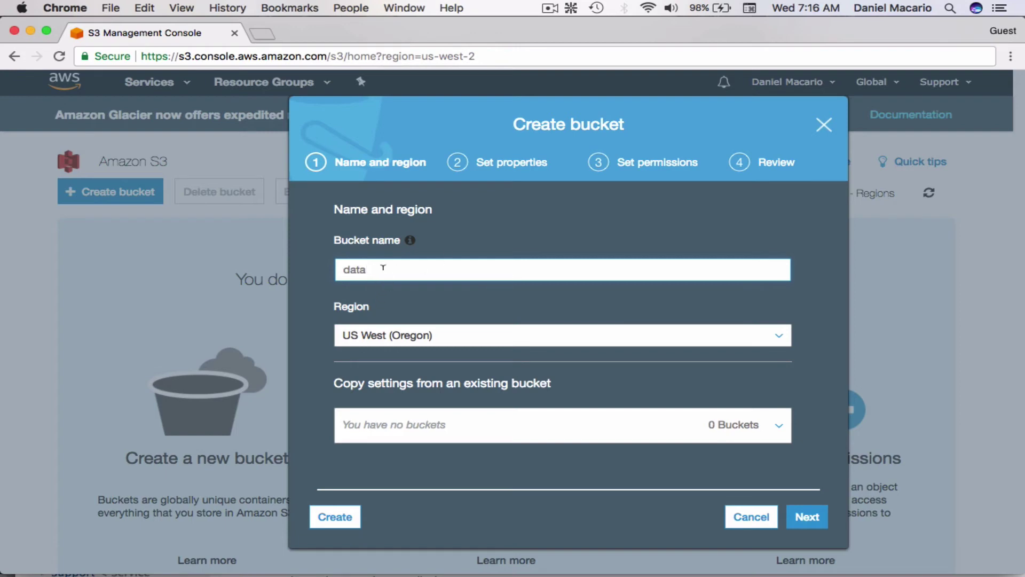
pyautogui.click(805, 516)
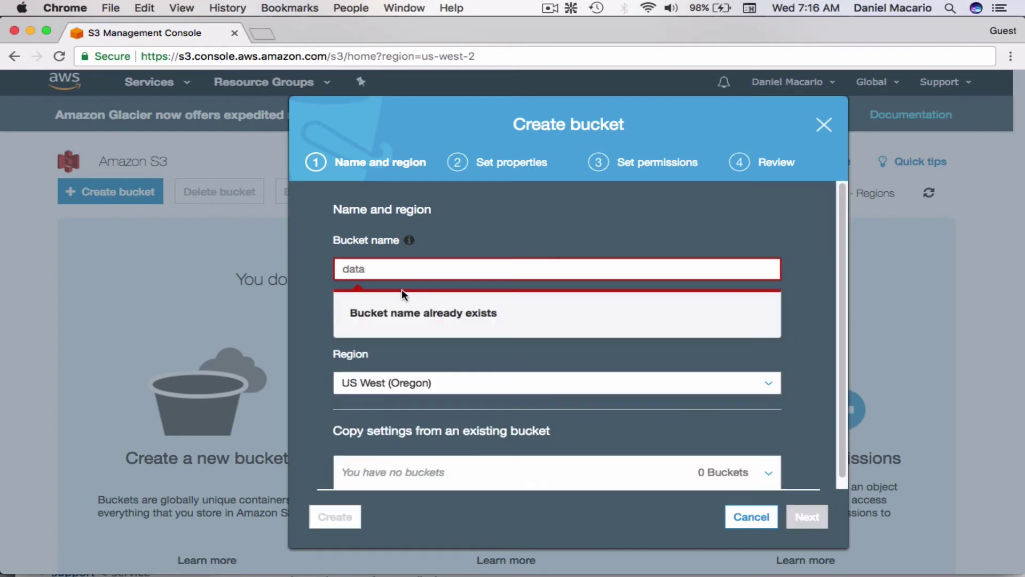
pyautogui.moveTo(352, 316); pyautogui.dragTo(492, 322)
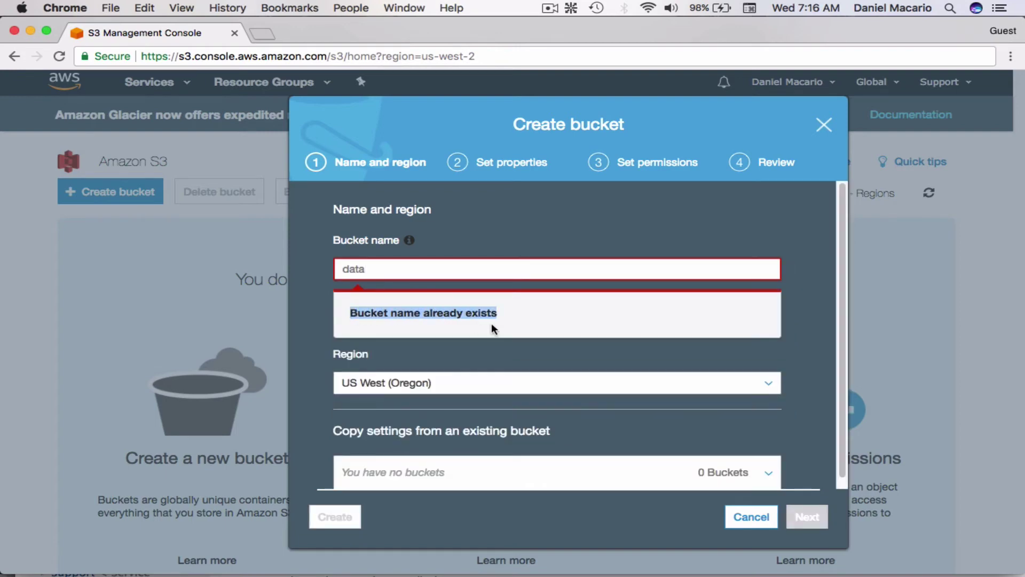
# Step: Replace the bucket name with appdelante-s3-demo
pyautogui.doubleClick(380, 260)
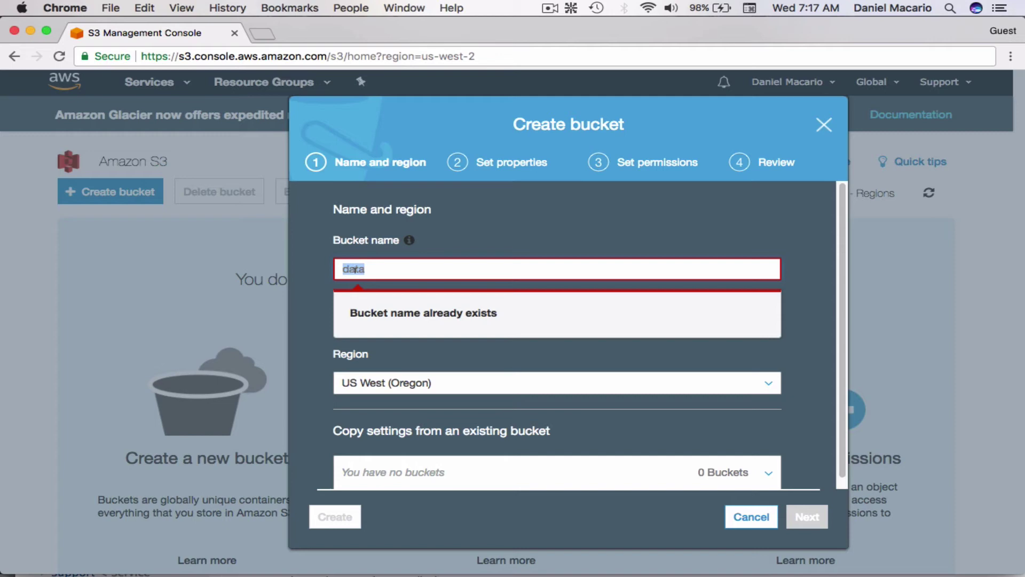
pyautogui.click(188, 56)
pyautogui.doubleClick(187, 56)
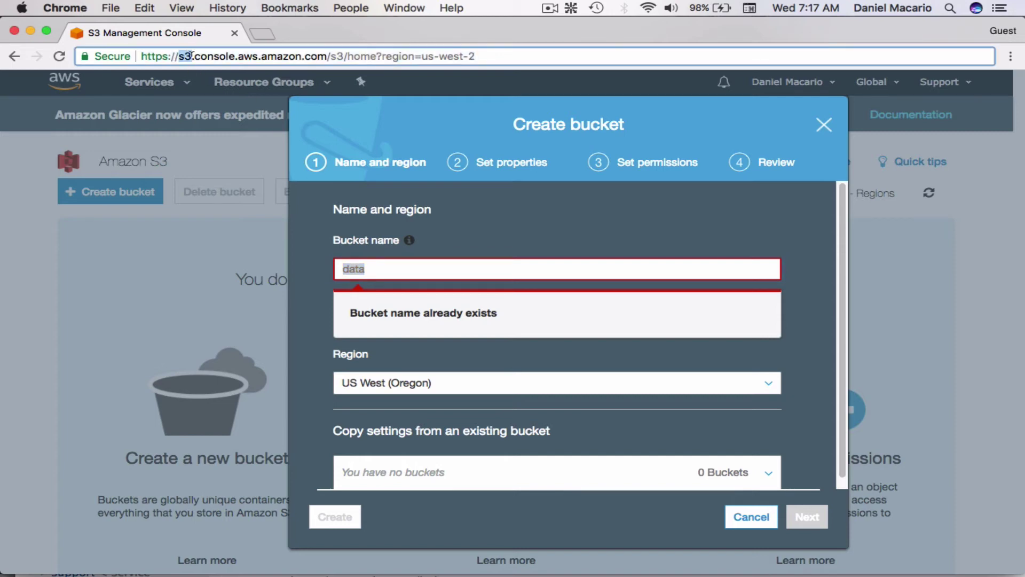
pyautogui.moveTo(193, 56); pyautogui.dragTo(323, 56)
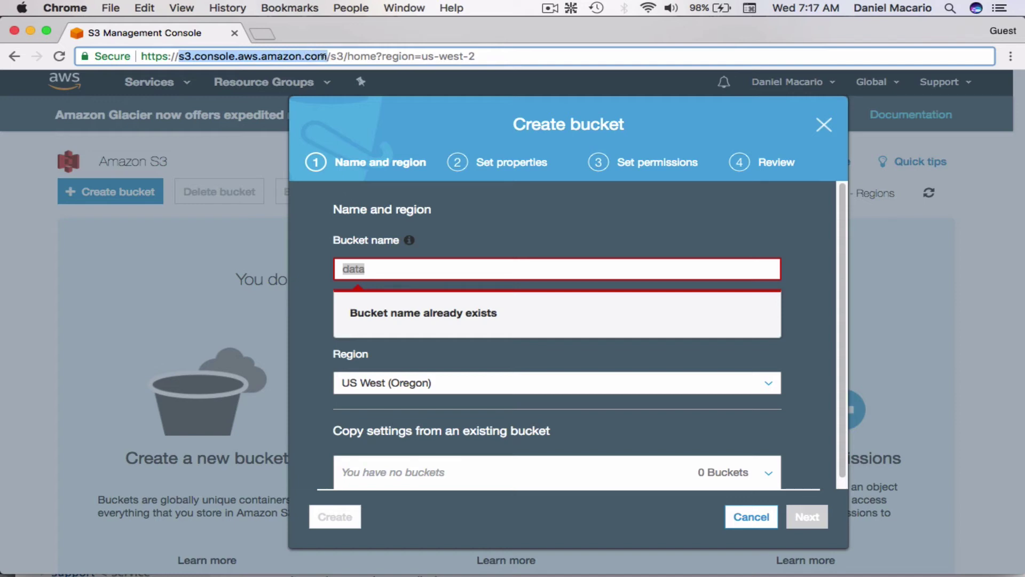
pyautogui.click(385, 270)
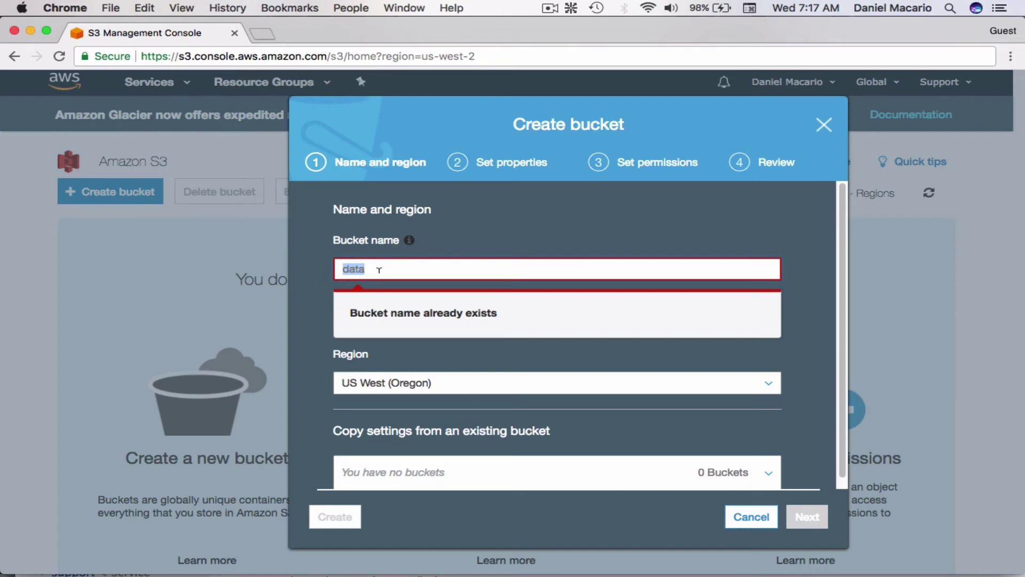
pyautogui.press('BackSpace')
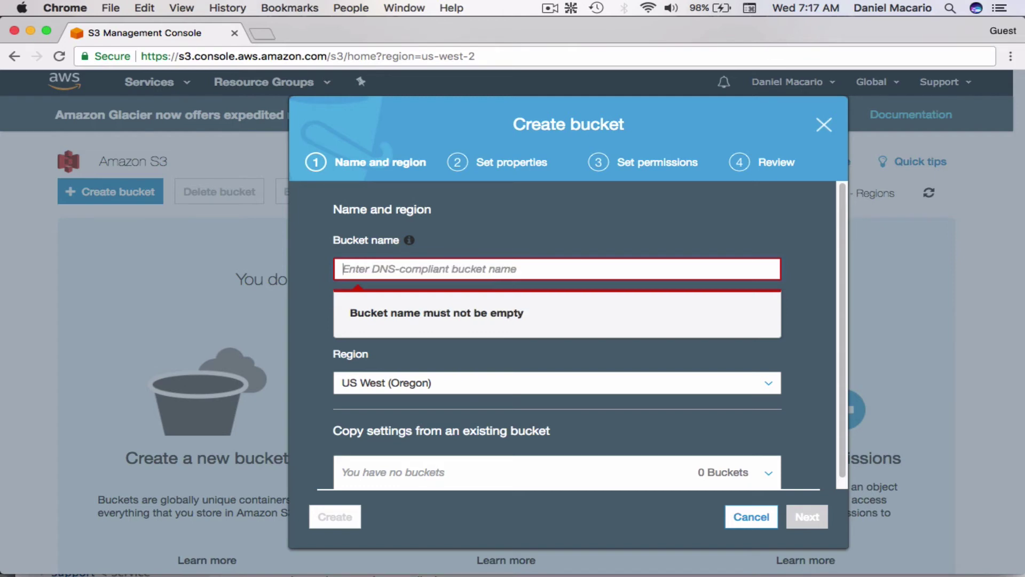
pyautogui.write('appdela')
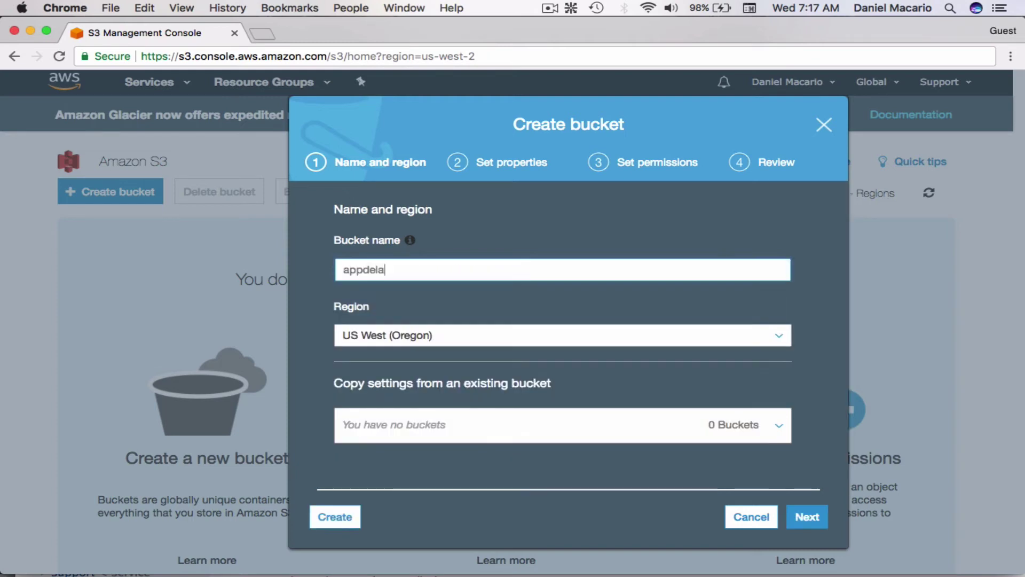
pyautogui.write('nte-s3-demo')
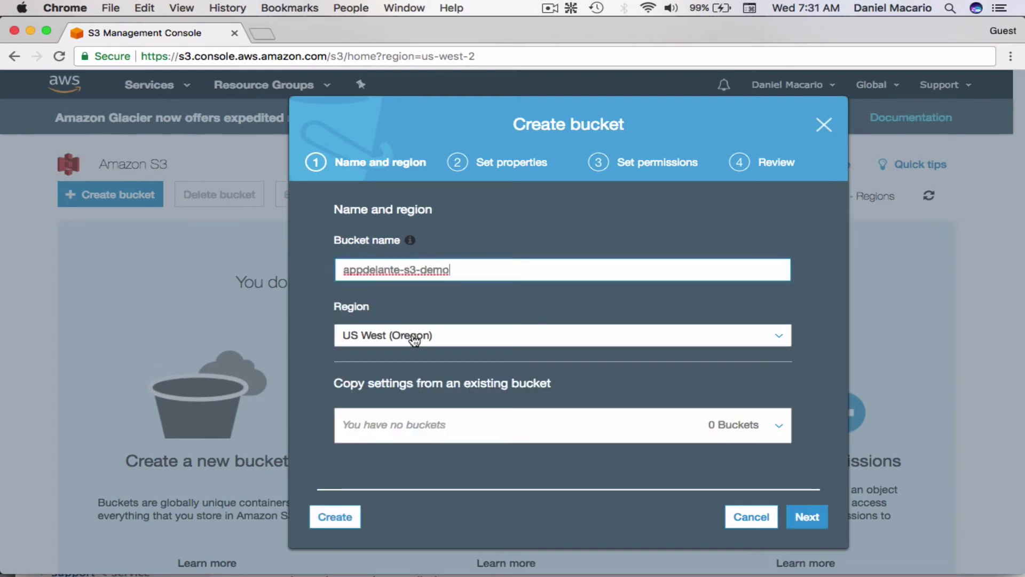
# Step: Set the bucket's region to US East (N. Virginia)
pyautogui.moveTo(332, 306); pyautogui.dragTo(382, 307)
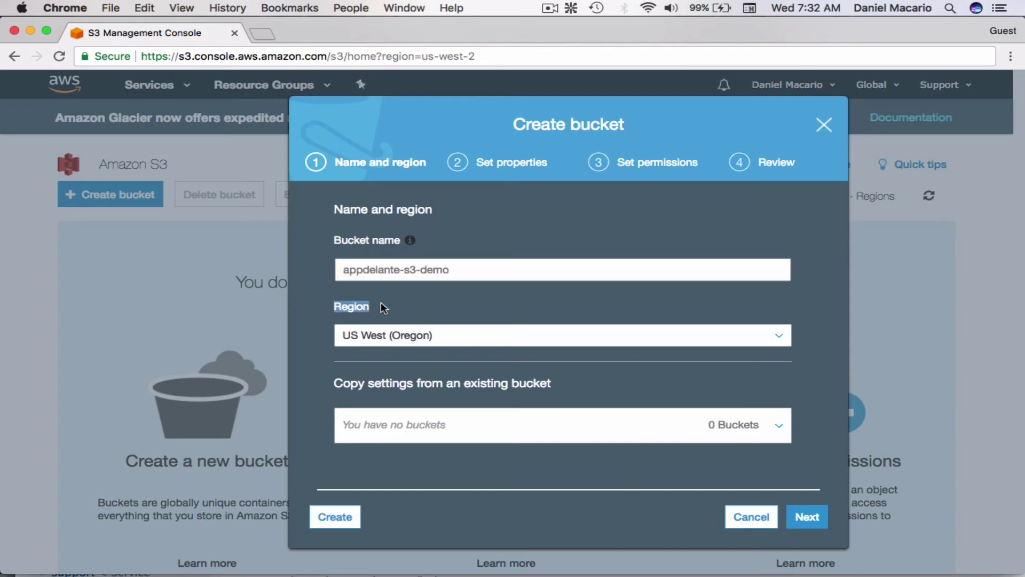
pyautogui.click(390, 307)
pyautogui.click(412, 337)
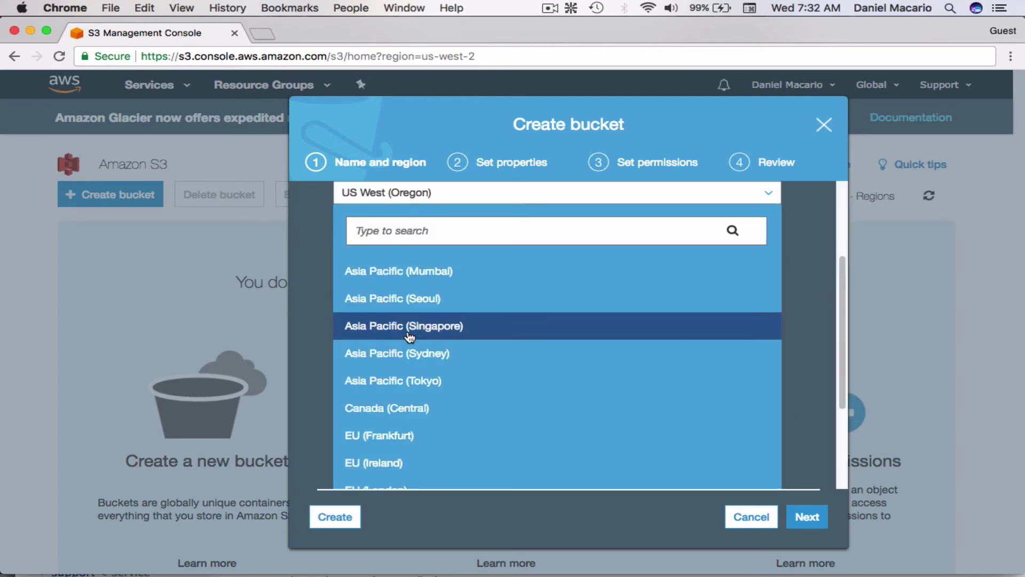
pyautogui.click(316, 353)
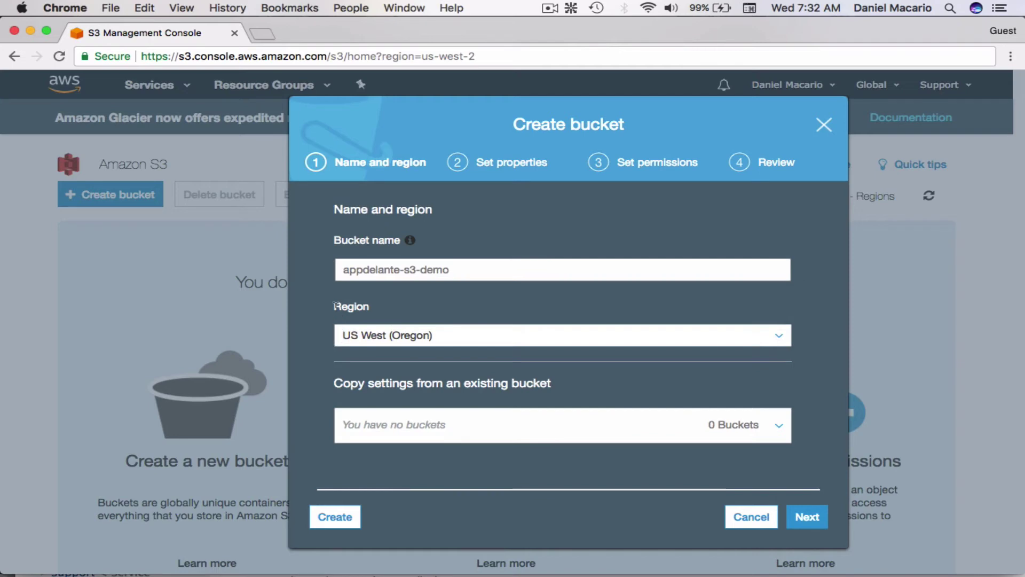
pyautogui.moveTo(334, 305); pyautogui.dragTo(379, 312)
pyautogui.click(381, 335)
pyautogui.scroll(-3, 433, 326)
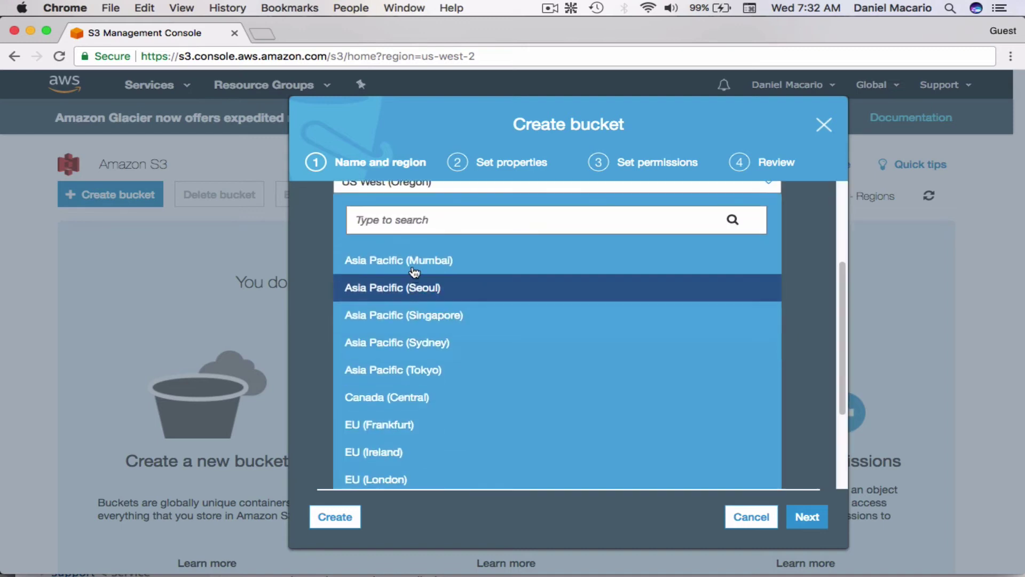
pyautogui.scroll(-5, 436, 306)
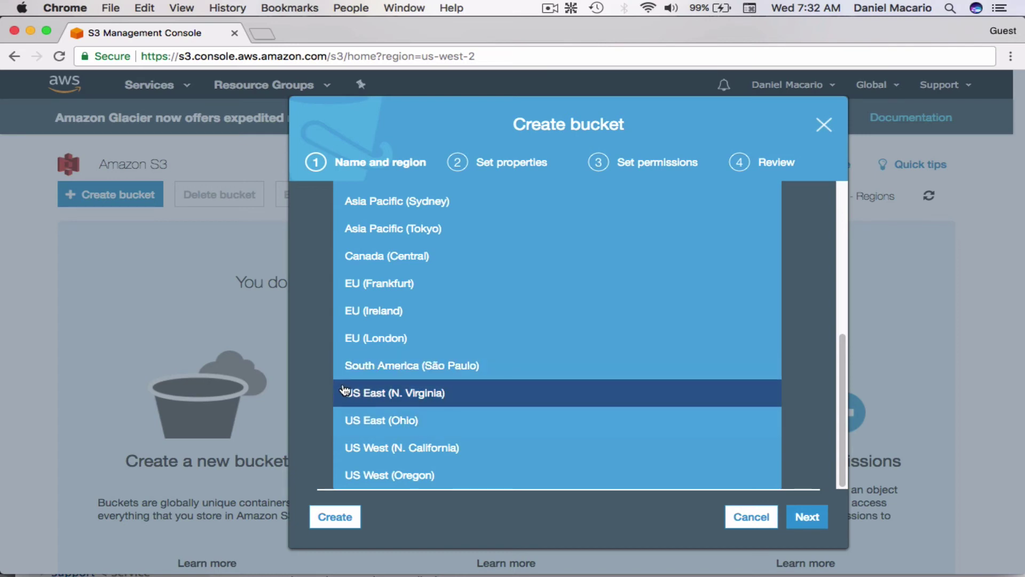
pyautogui.click(416, 396)
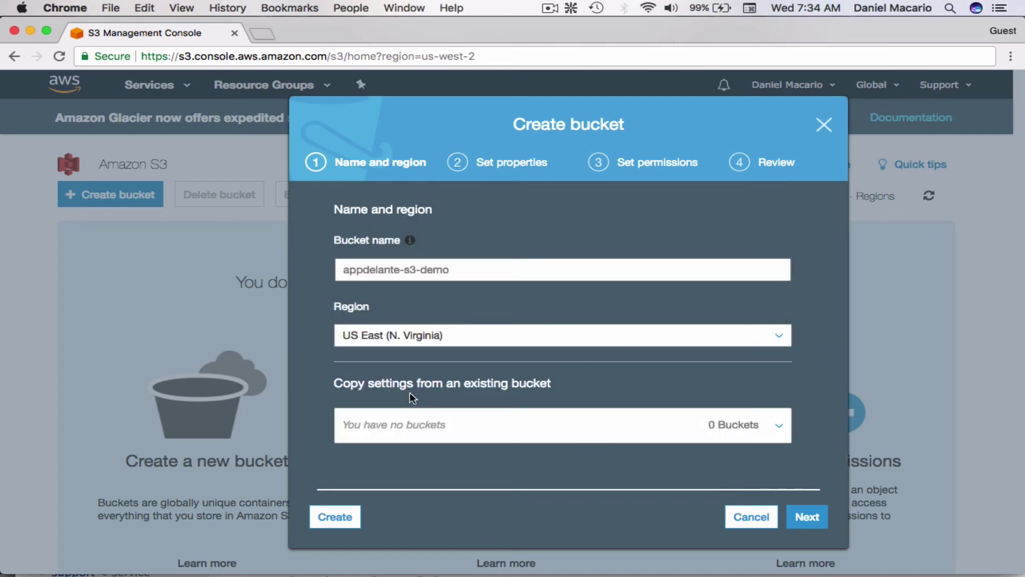
# Step: Accept the bucket's name and region and keep the default properties, with versioning and logging disabled and no tags
pyautogui.click(801, 520)
pyautogui.scroll(1, 538, 420)
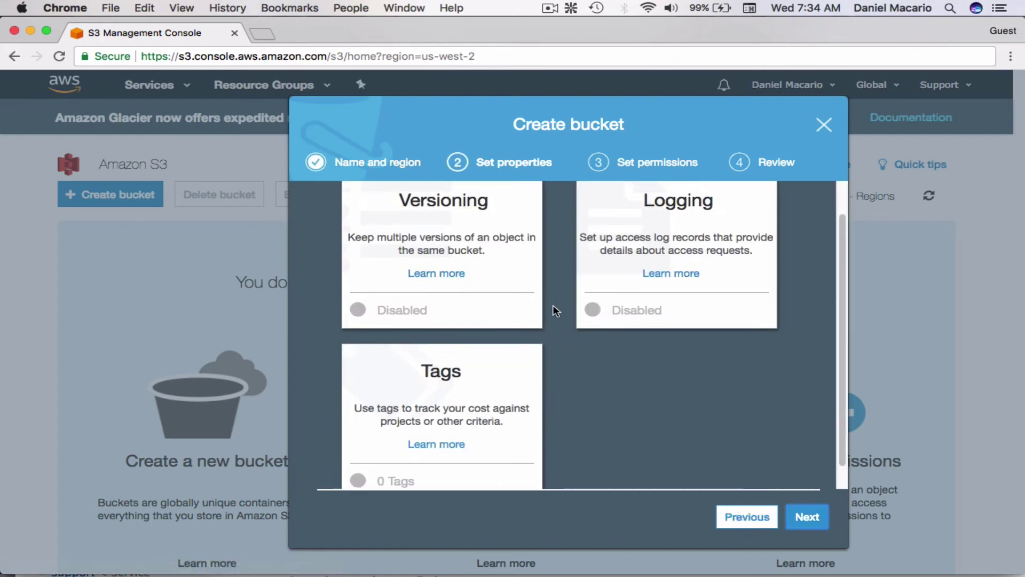
pyautogui.click(807, 517)
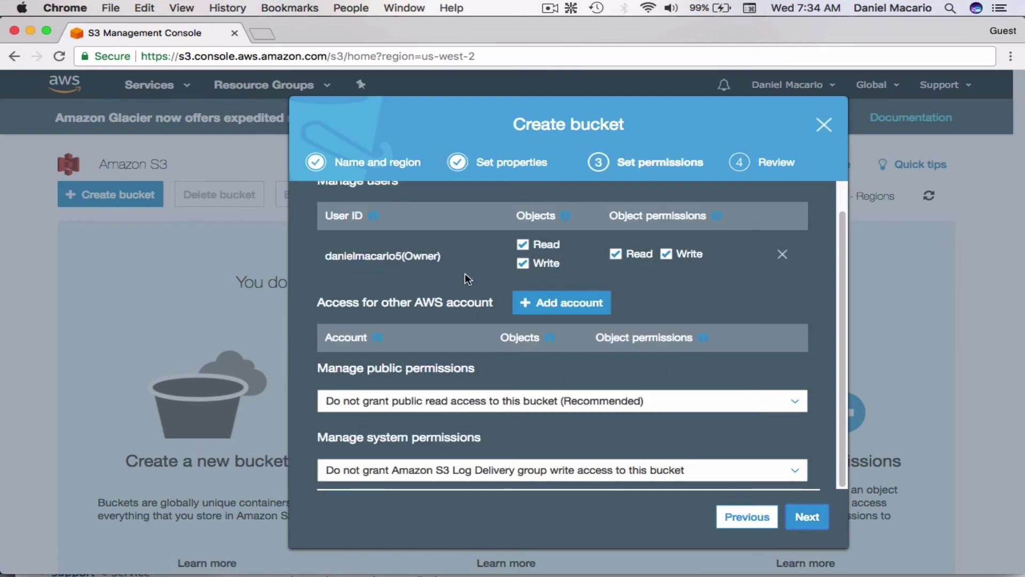
# Step: Keep the default owner, public and system permissions and create the bucket
pyautogui.scroll(1, 465, 275)
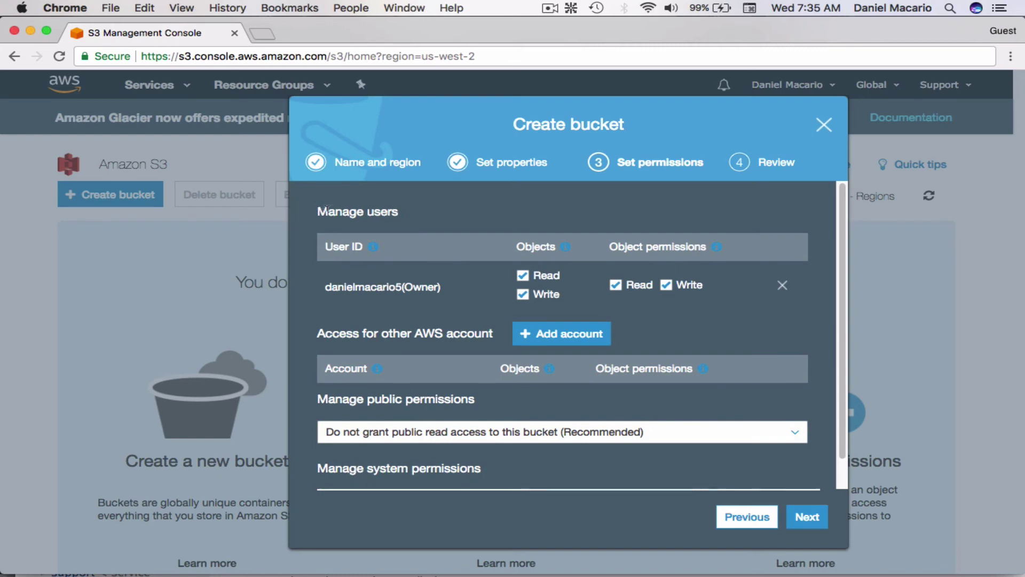
pyautogui.moveTo(318, 209); pyautogui.dragTo(399, 209)
pyautogui.moveTo(324, 245); pyautogui.dragTo(365, 247)
pyautogui.moveTo(319, 289); pyautogui.dragTo(444, 286)
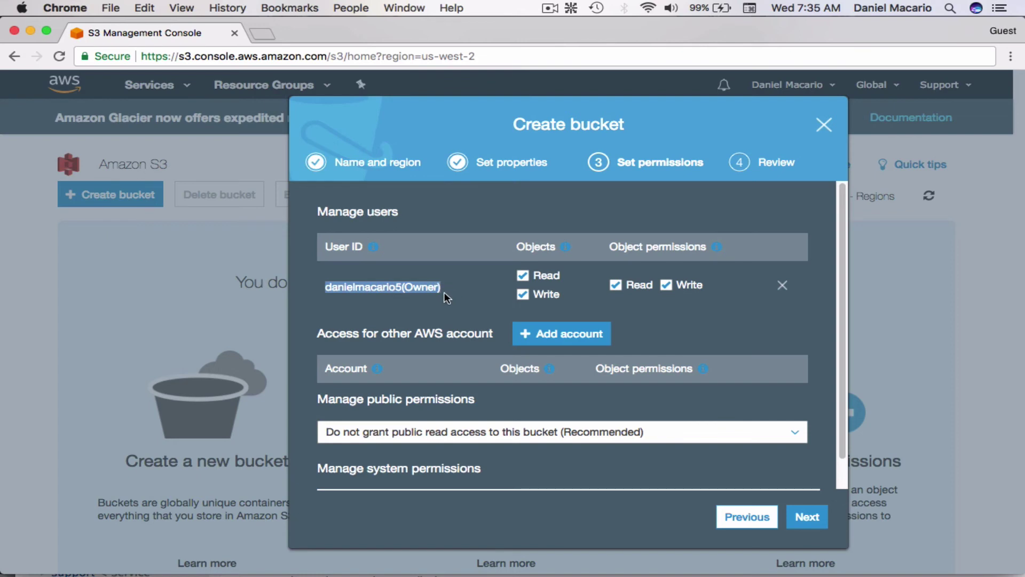
pyautogui.click(443, 292)
pyautogui.scroll(-1, 357, 292)
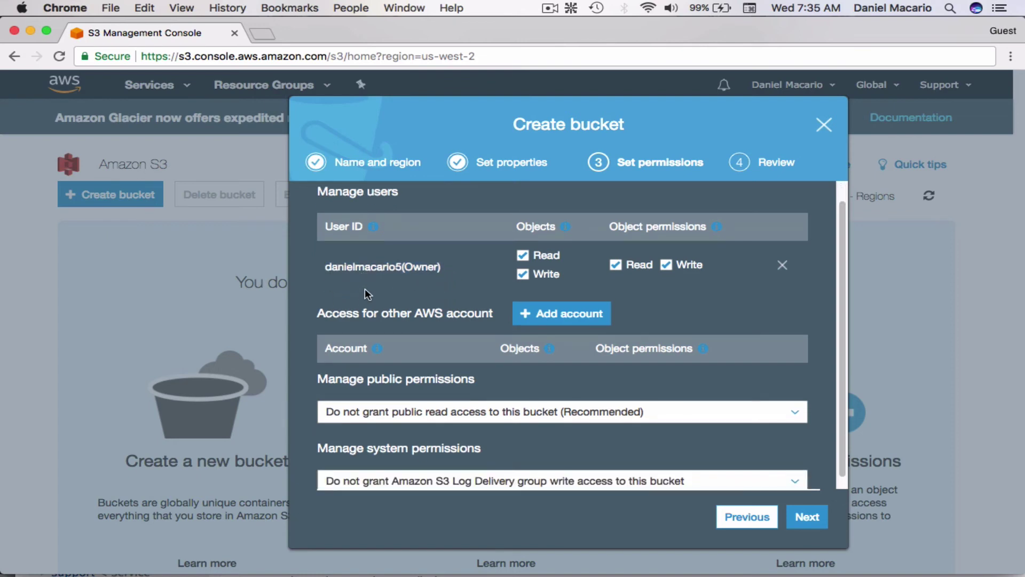
pyautogui.scroll(-1, 427, 315)
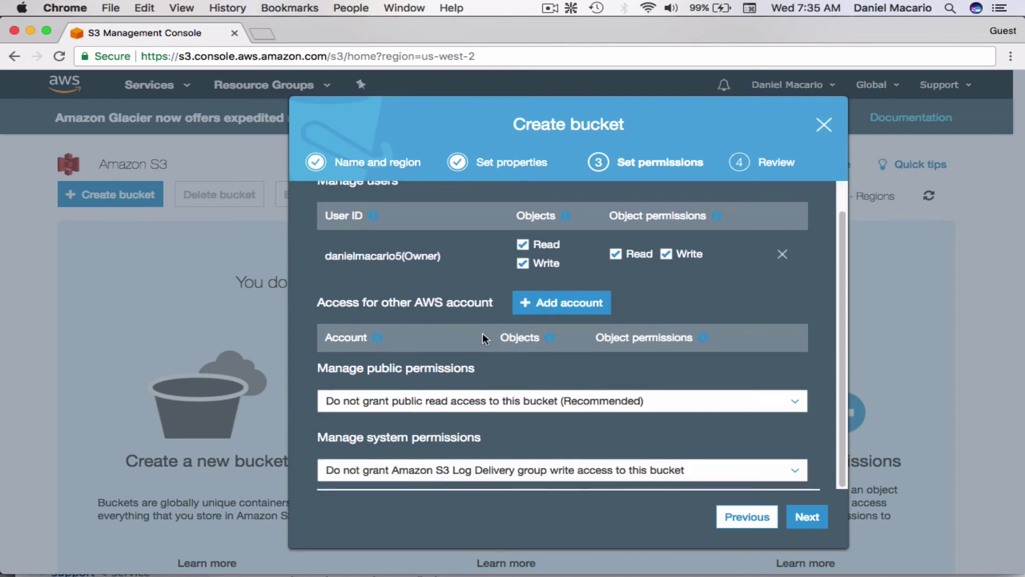
pyautogui.click(803, 518)
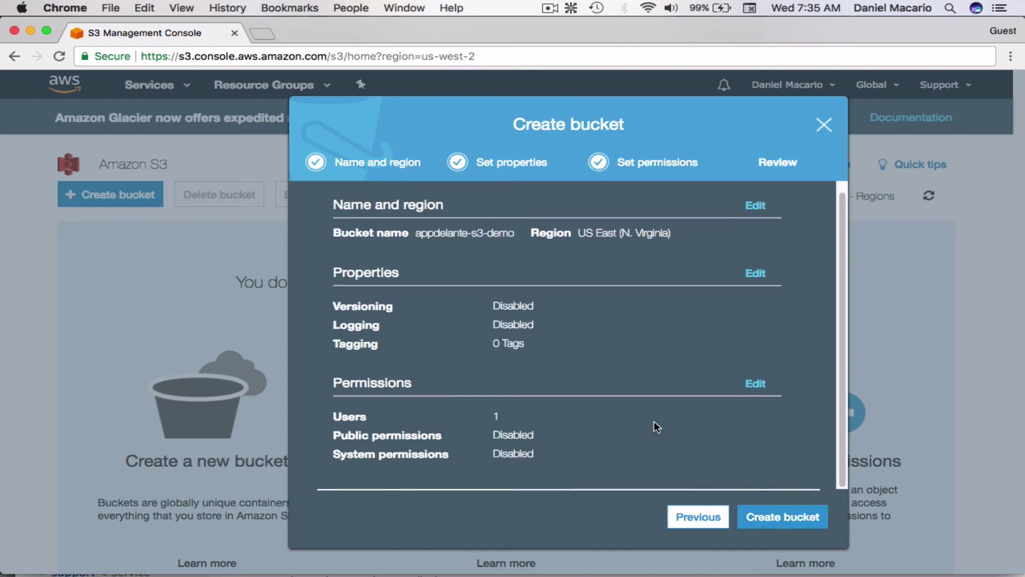
pyautogui.click(769, 519)
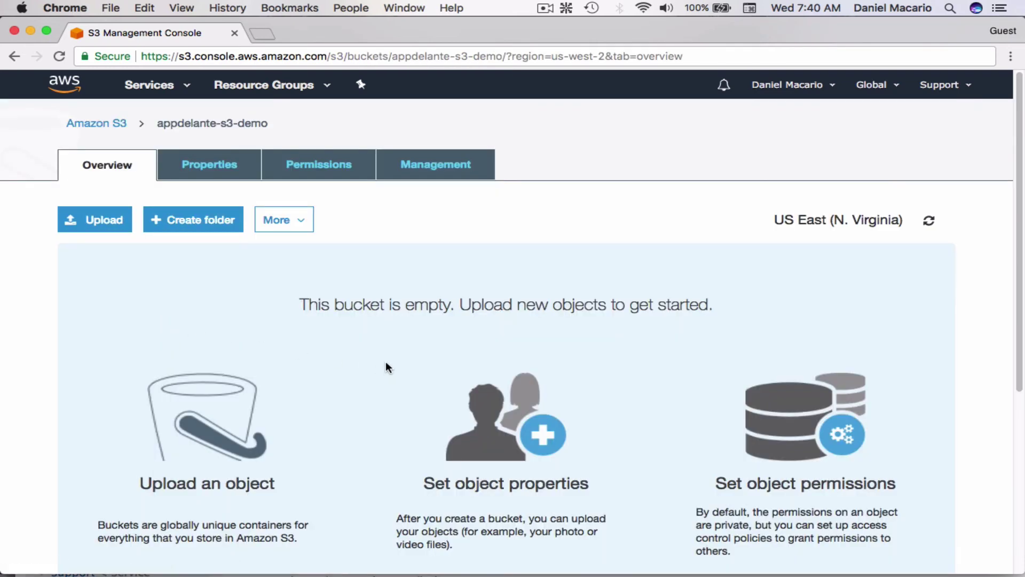
pyautogui.moveTo(302, 303); pyautogui.dragTo(451, 301)
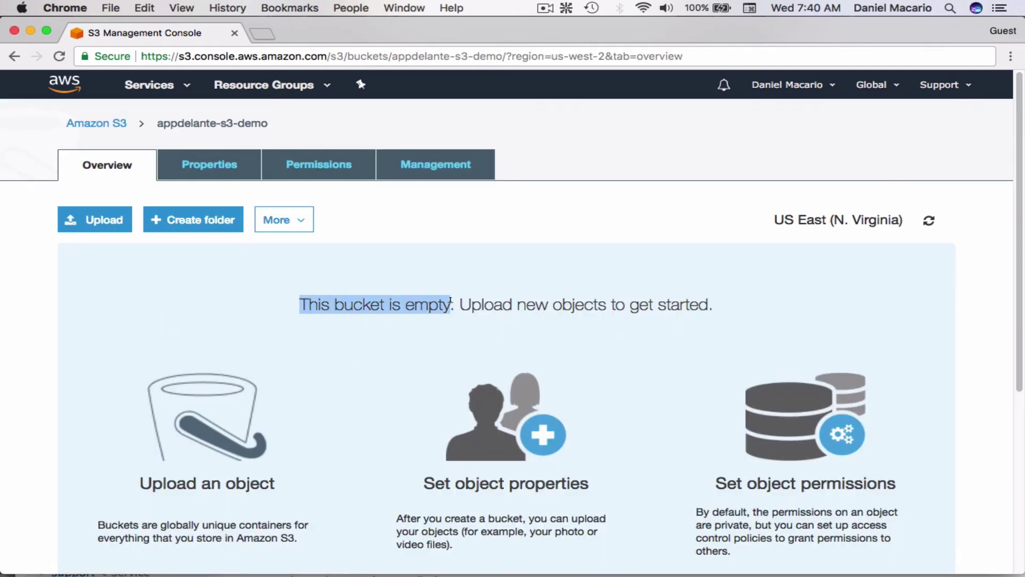
pyautogui.tripleClick(449, 304)
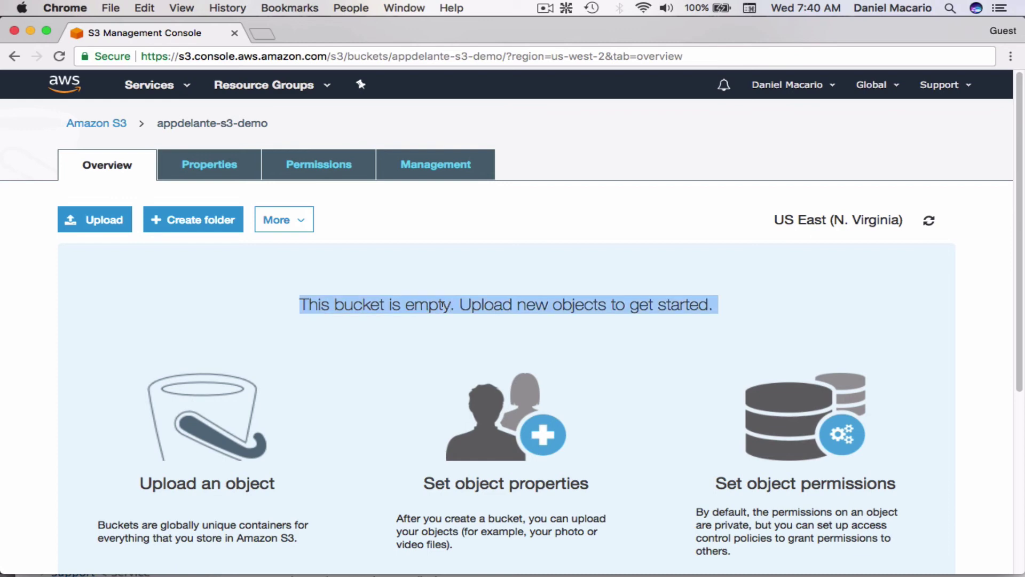
pyautogui.tripleClick(439, 303)
pyautogui.click(302, 300)
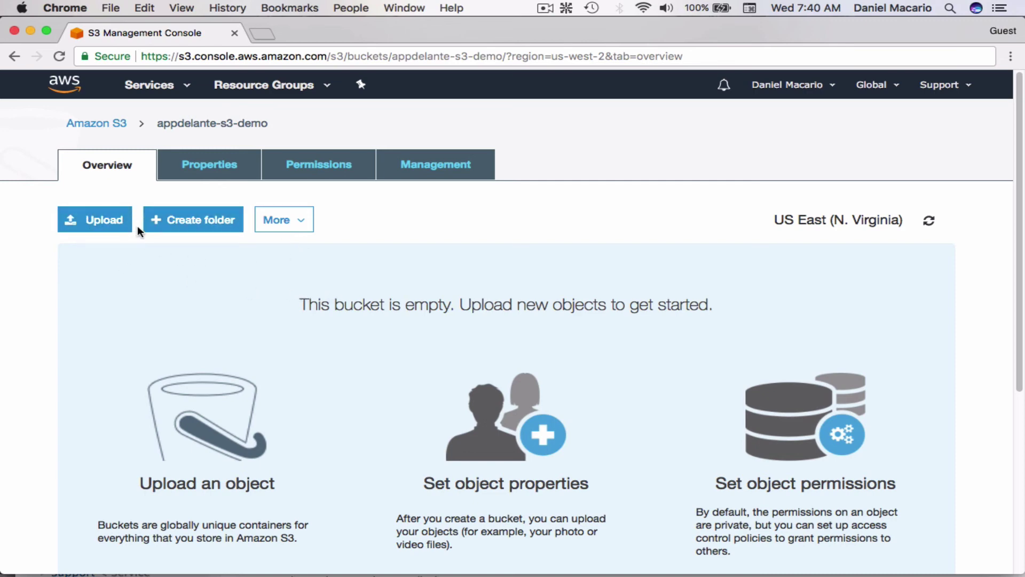
# Step: Start an upload to the appdelante-s3-demo bucket, preview the gib_chrome image on the Desktop and add it to the upload
pyautogui.click(101, 231)
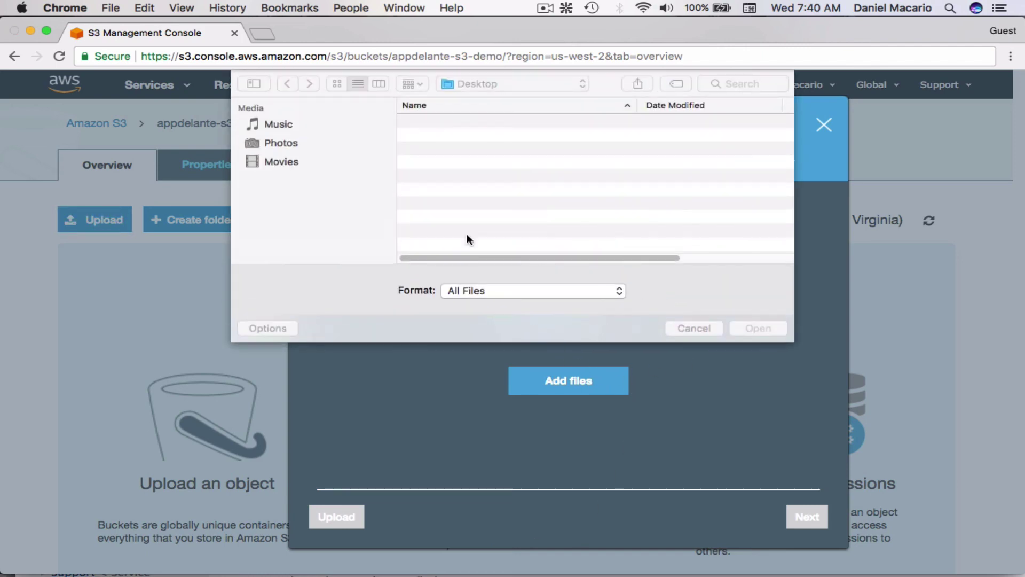
pyautogui.click(519, 206)
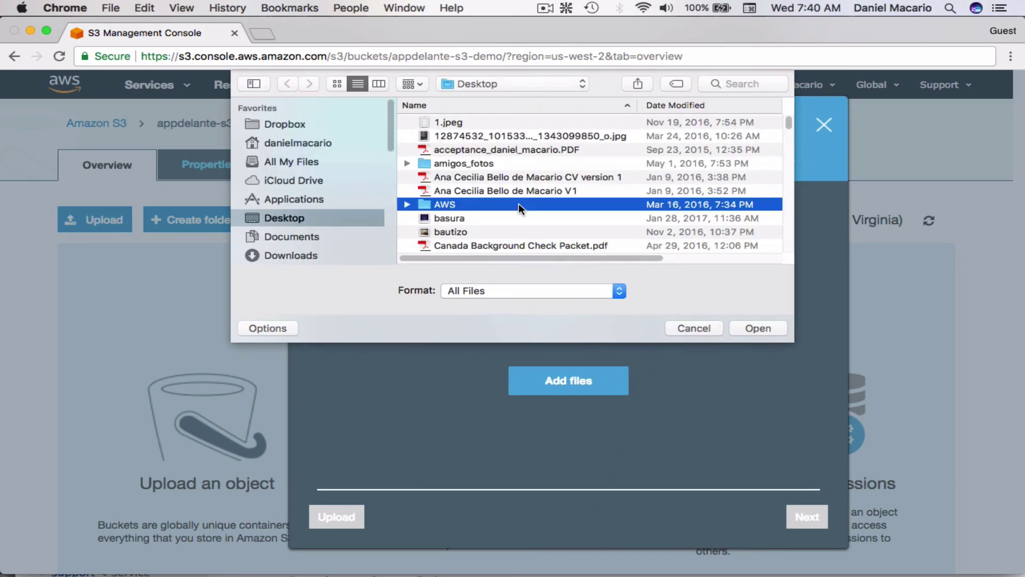
pyautogui.press('g')
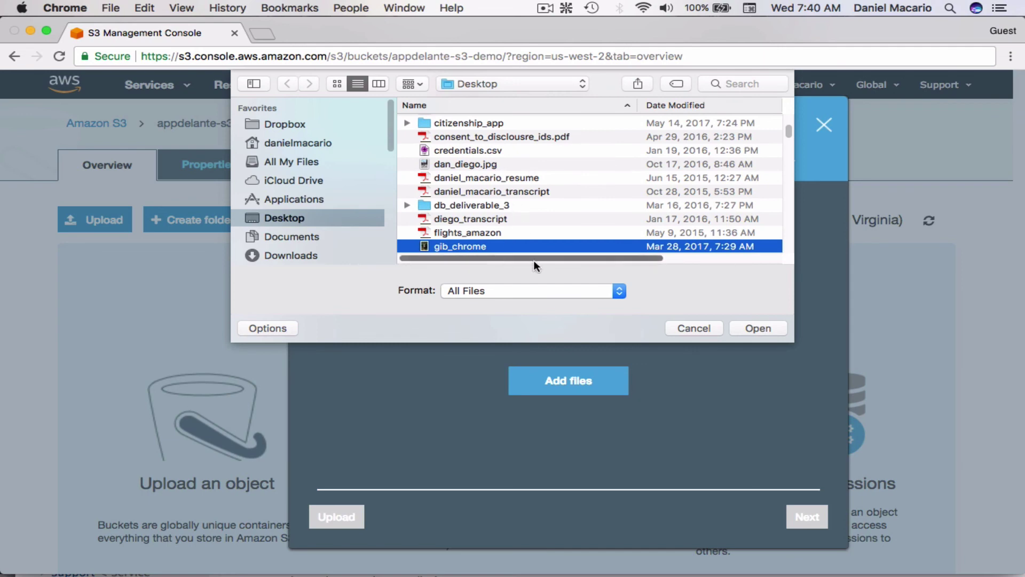
pyautogui.press('space')
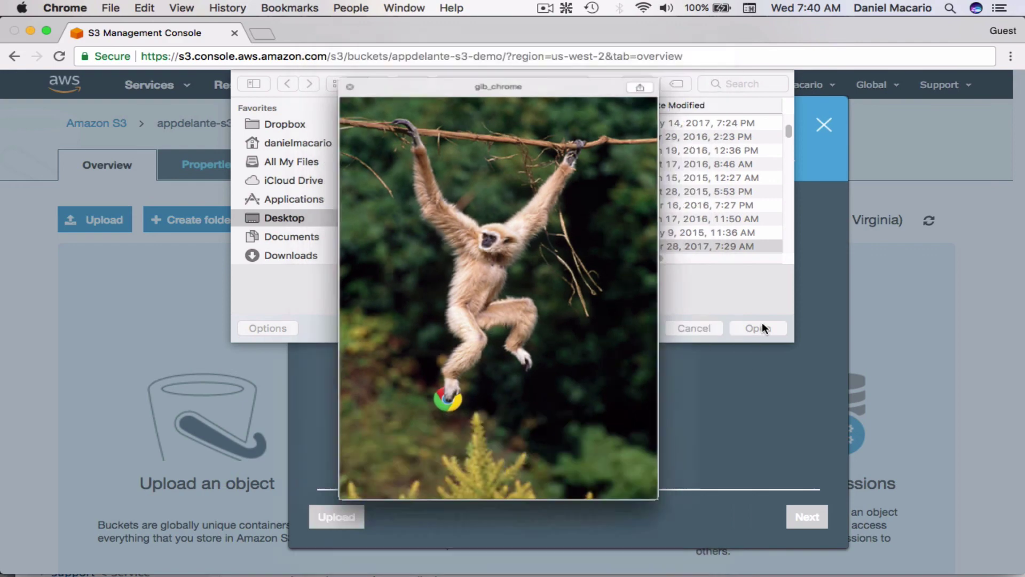
pyautogui.click(761, 325)
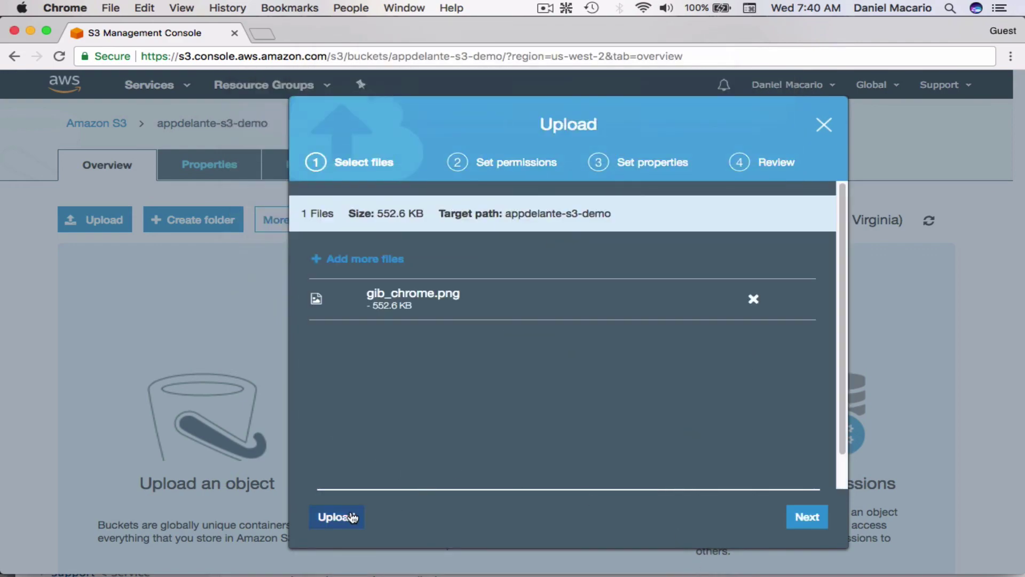
# Step: Upload gib_chrome.png with the default settings and create a folder named imagenes in the appdelante-s3-demo bucket
pyautogui.click(334, 517)
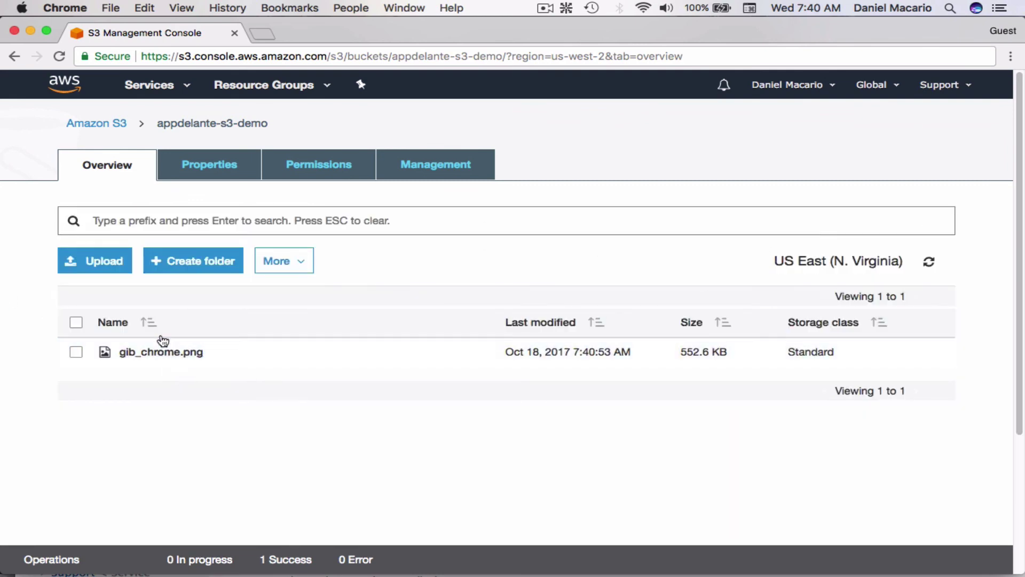
pyautogui.click(197, 264)
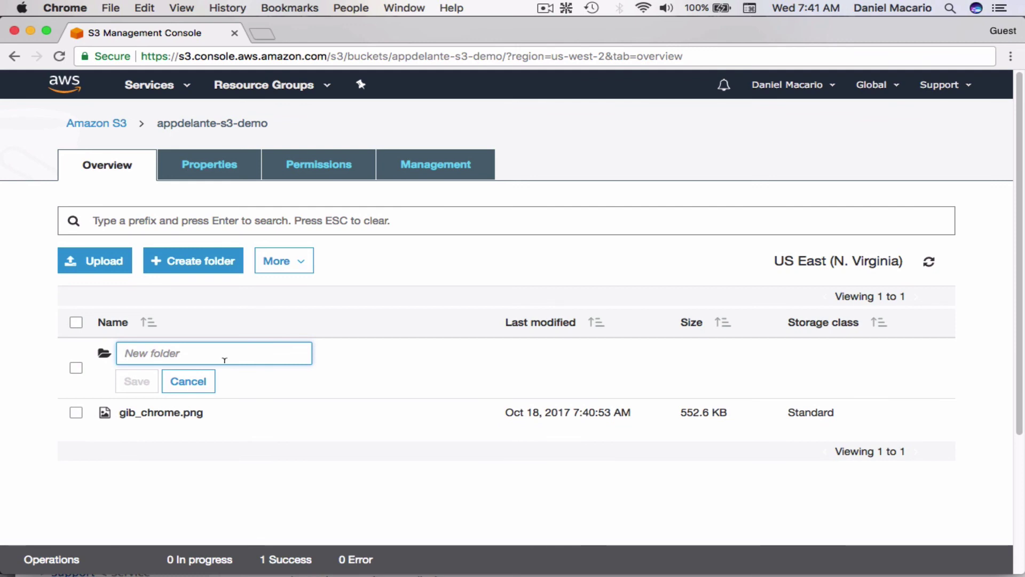
pyautogui.write('imagenes')
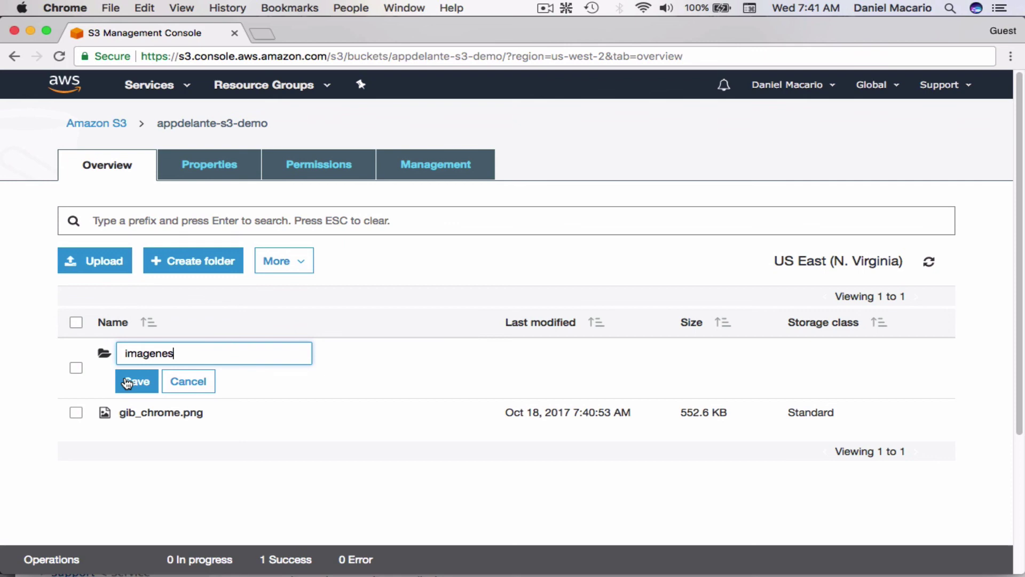
pyautogui.click(130, 381)
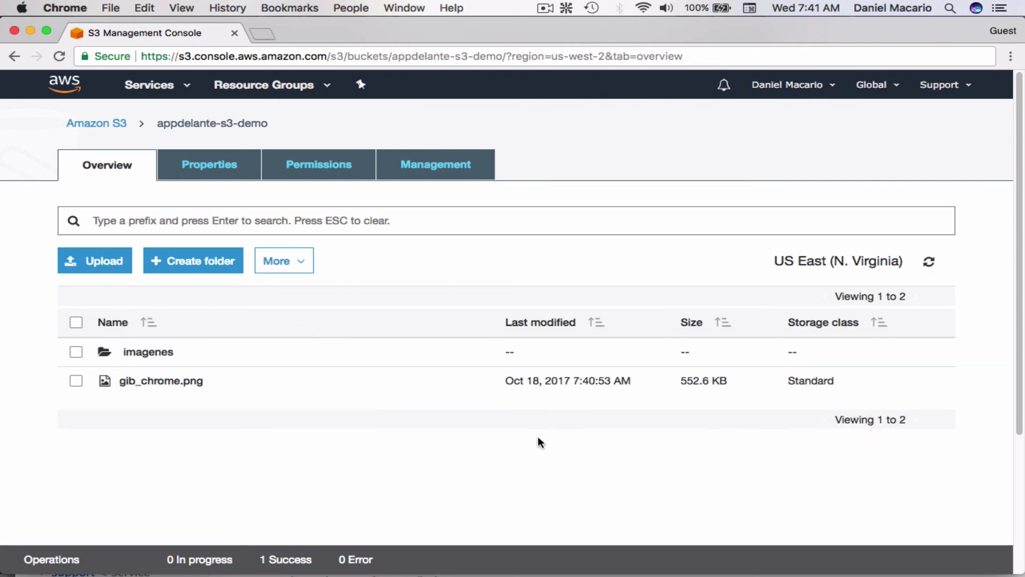
# Step: Copy gib_chrome.png from the root of the appdelante-s3-demo bucket and paste it into the imagenes folder
pyautogui.click(76, 381)
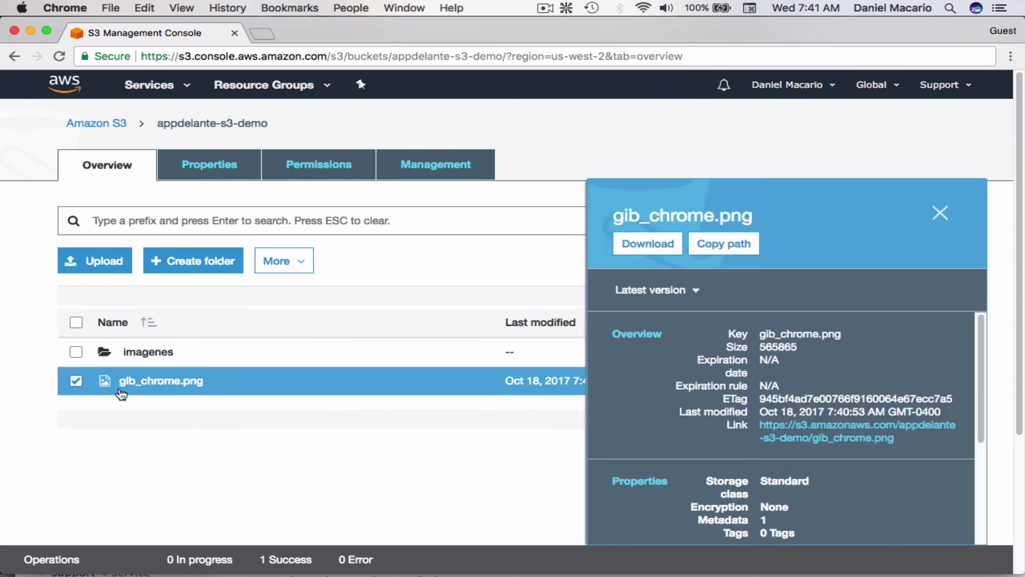
pyautogui.click(276, 261)
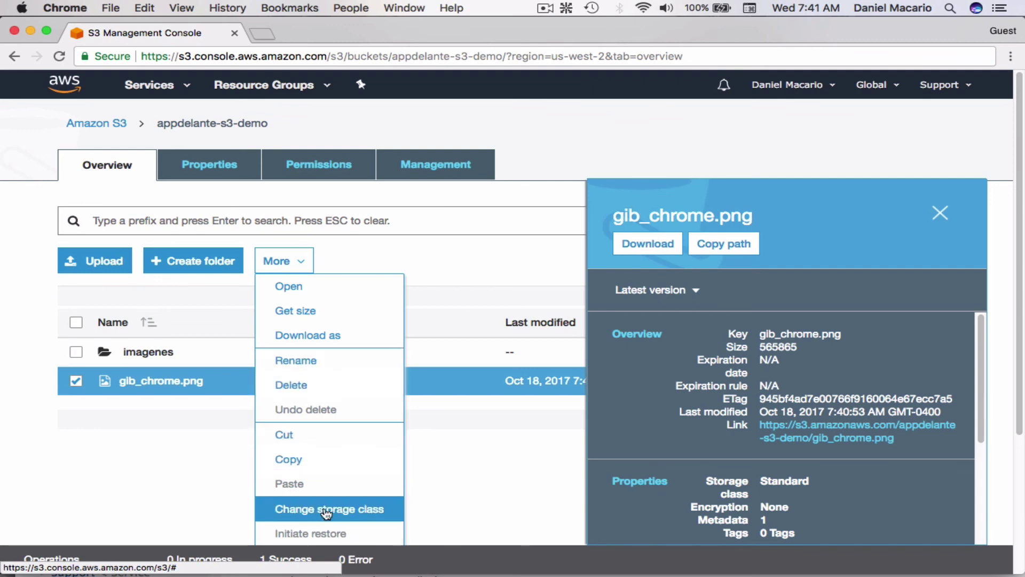
pyautogui.click(327, 460)
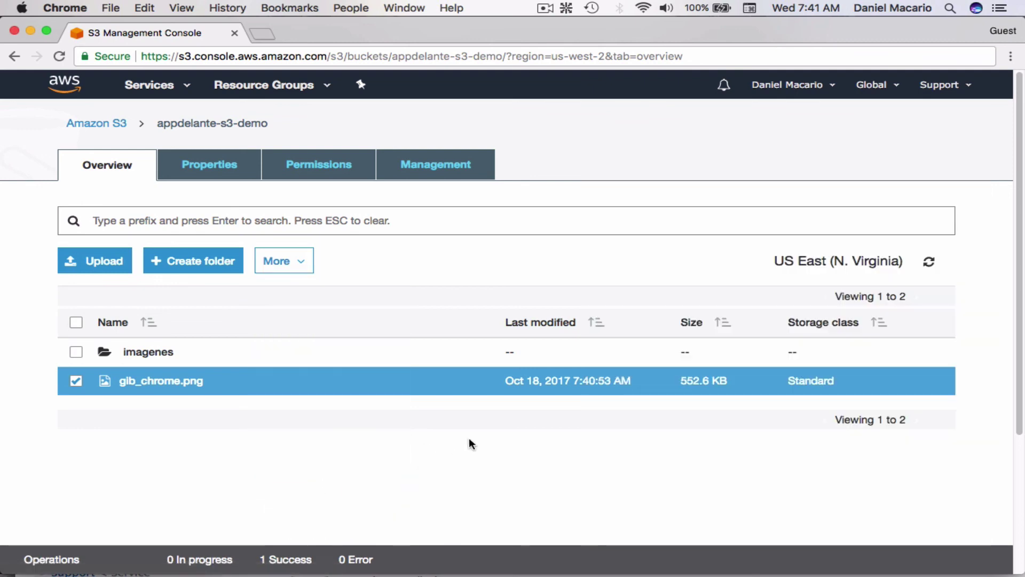
pyautogui.click(119, 354)
pyautogui.click(144, 352)
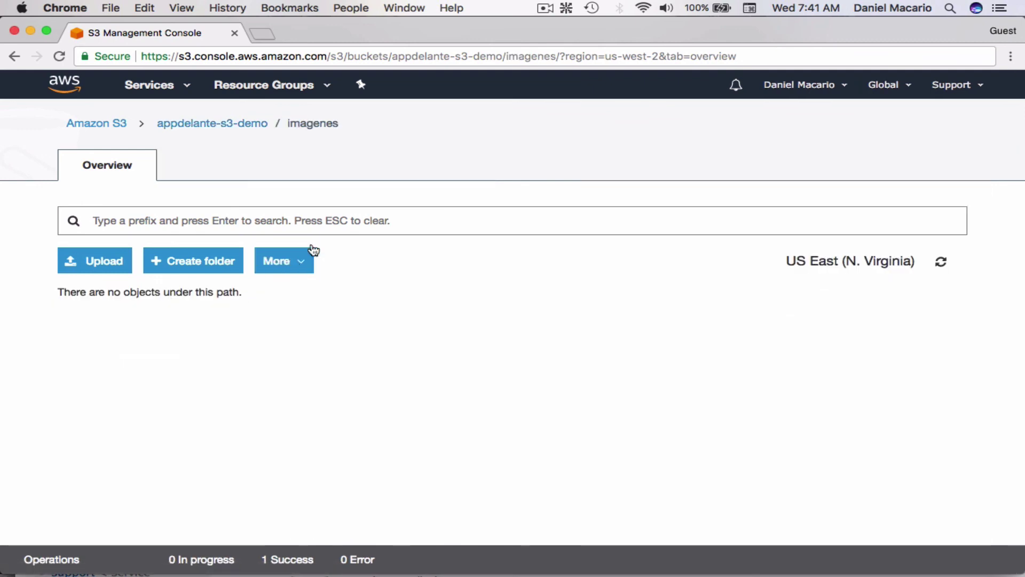
pyautogui.click(312, 261)
pyautogui.click(313, 485)
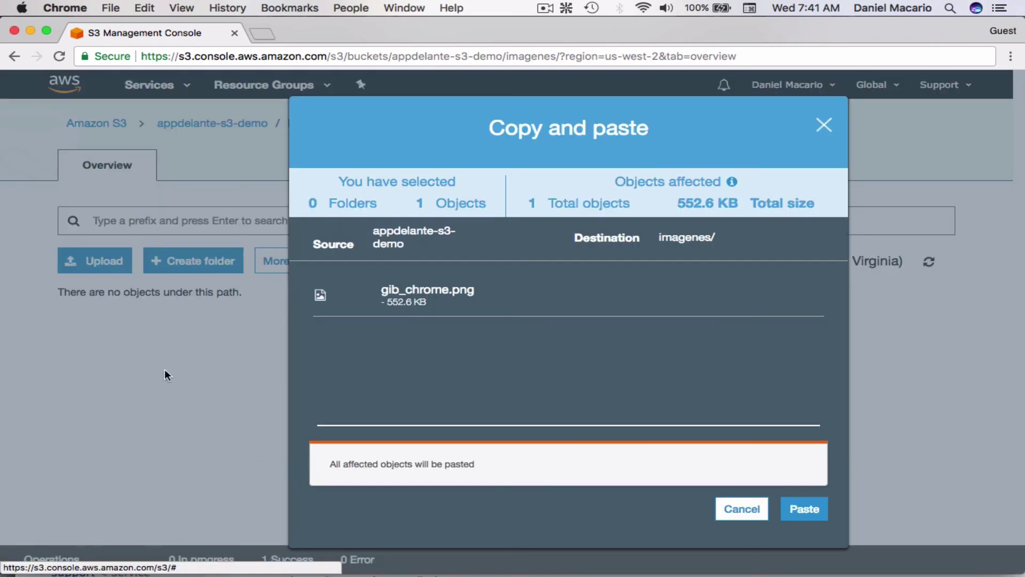
pyautogui.click(806, 509)
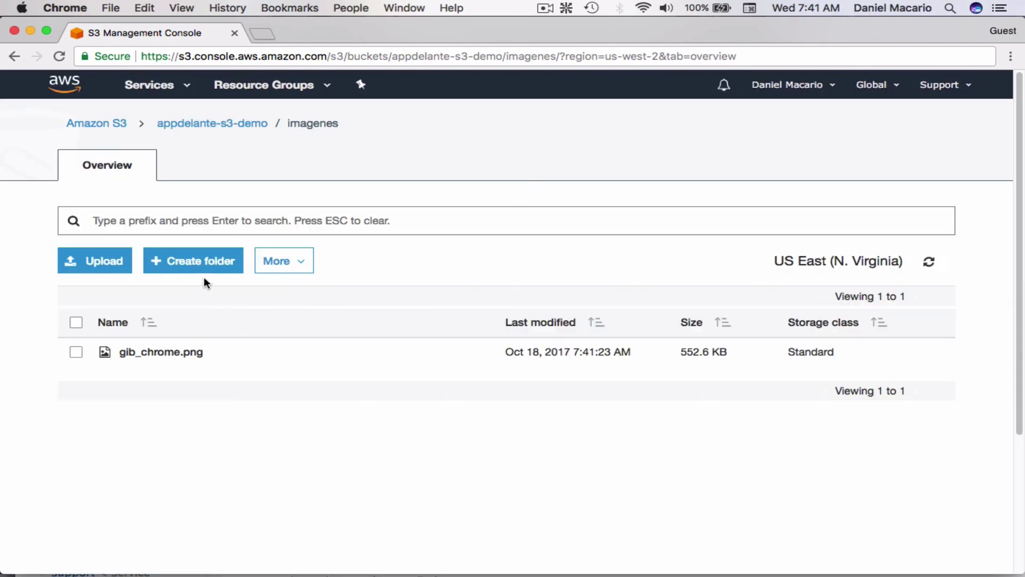
# Step: Return to the root of the appdelante-s3-demo bucket and delete the original gib_chrome.png there
pyautogui.click(235, 124)
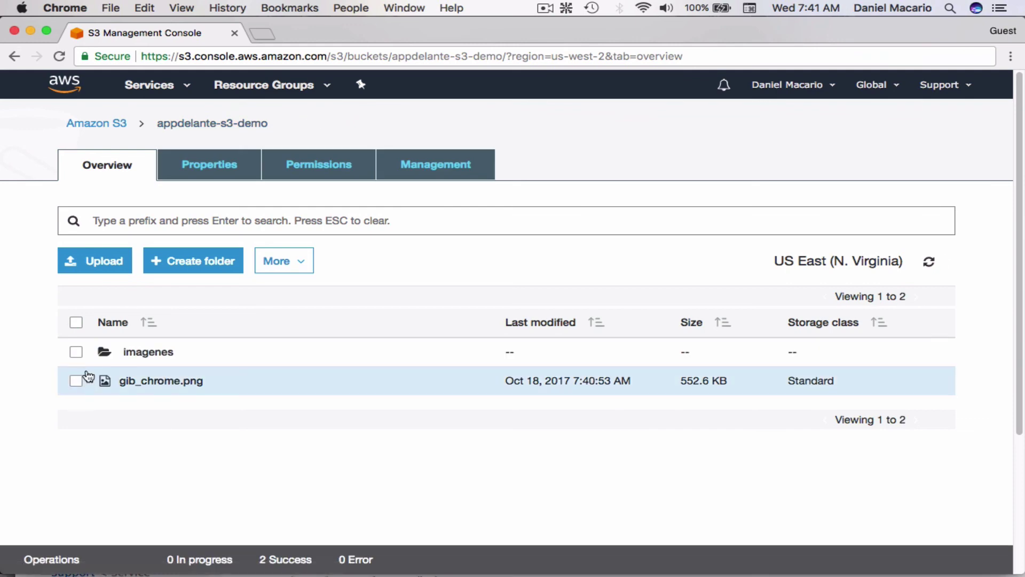
pyautogui.click(76, 381)
pyautogui.click(275, 261)
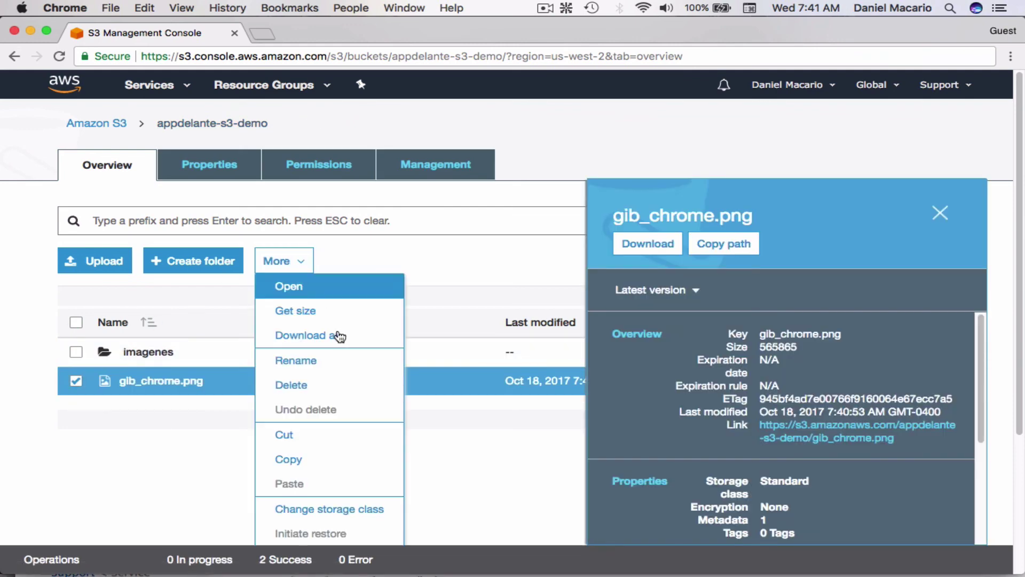
pyautogui.click(328, 382)
pyautogui.click(802, 523)
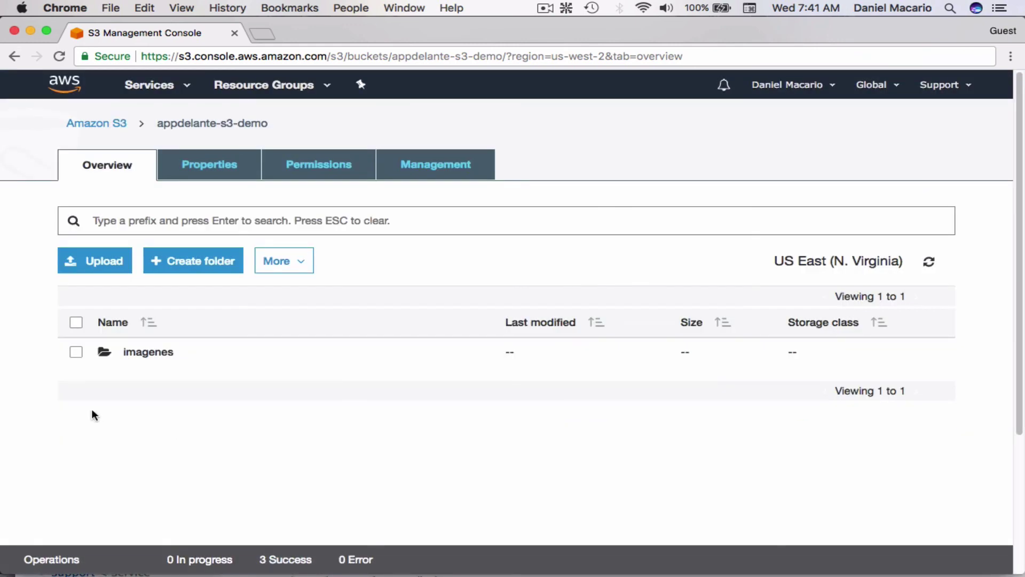